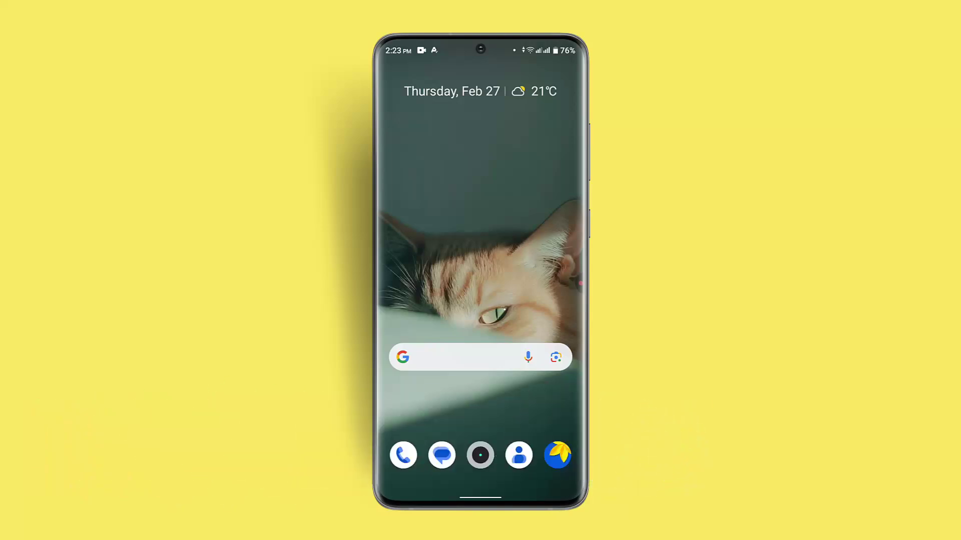
Step: Find 'weverse' in the Google Play Store and open the Weverse: Connect with Artists page
left_click_drag(481, 420, 481, 188)
type("P")
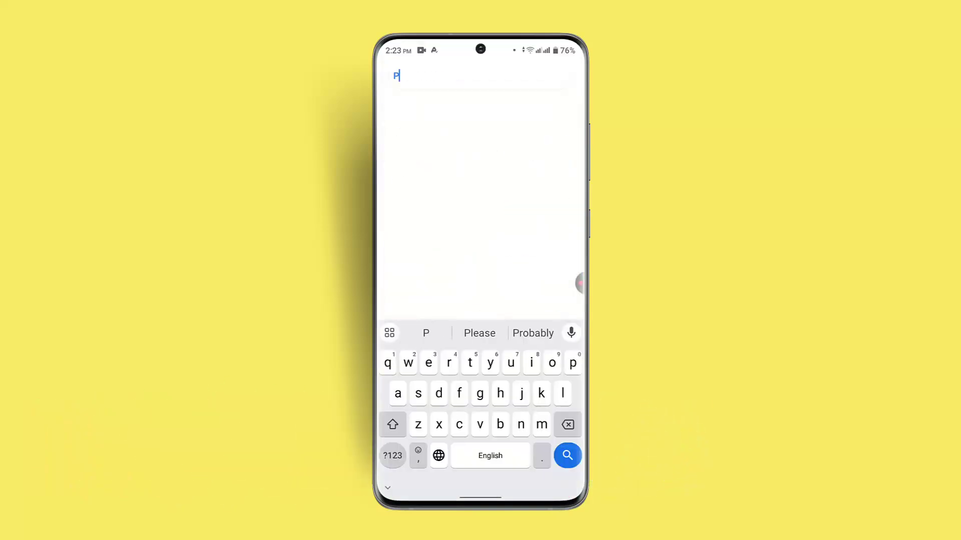
type("l")
left_click(401, 118)
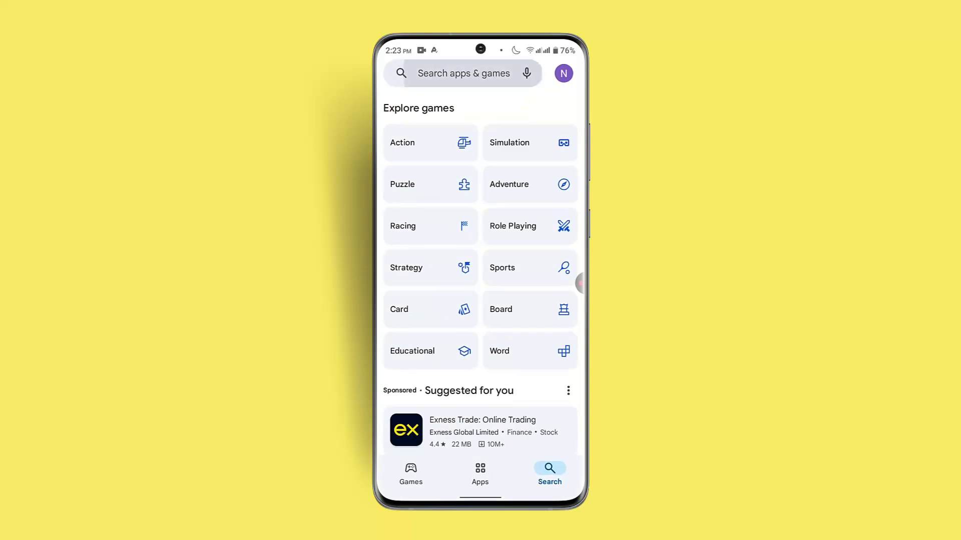
left_click(464, 73)
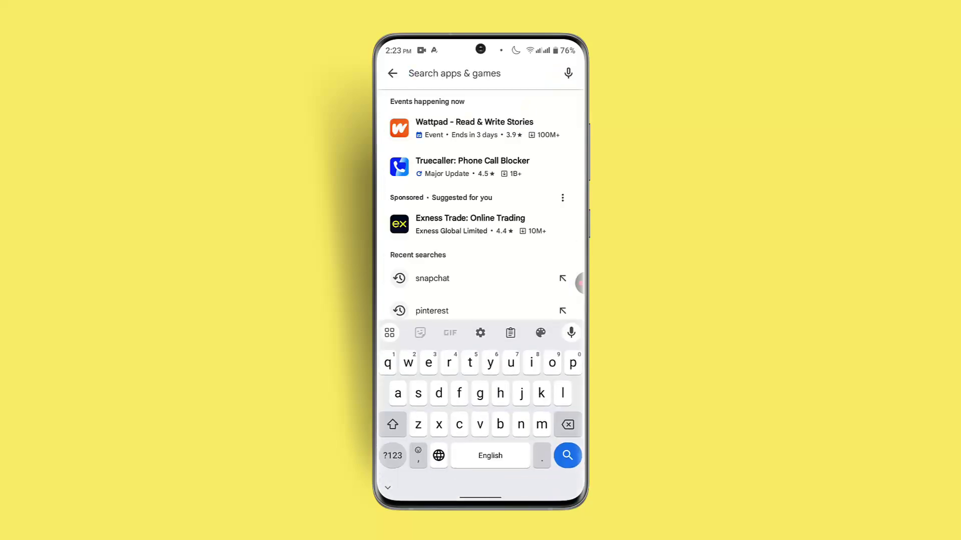
type("we")
left_click(451, 106)
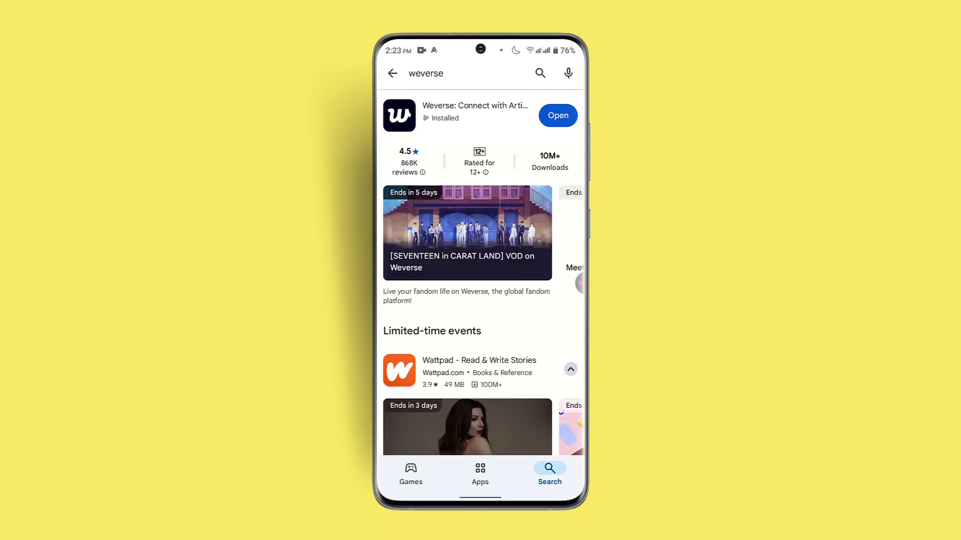
left_click(466, 113)
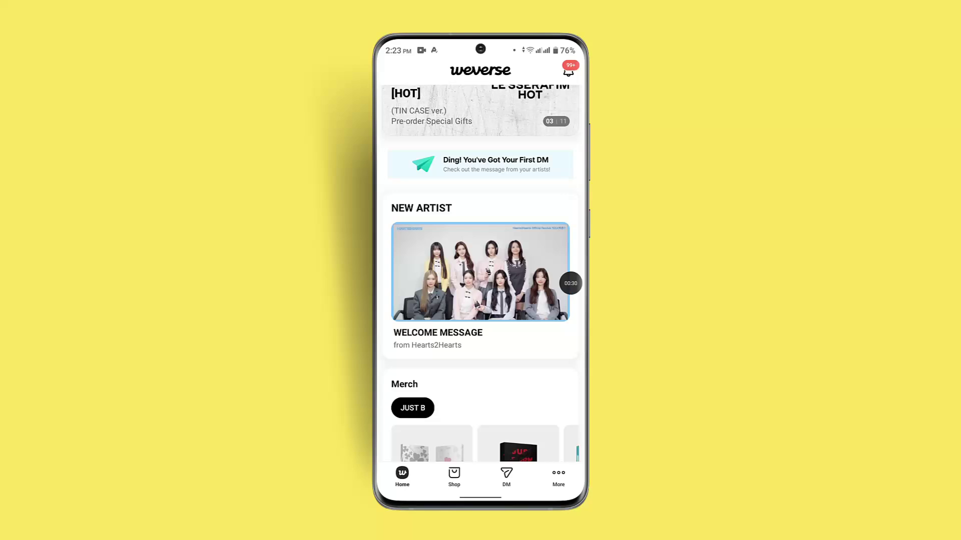
scroll(481, 285, "down", 3)
Step: Go to Weverse's More page with account, collection and purchased-media options
left_click(558, 478)
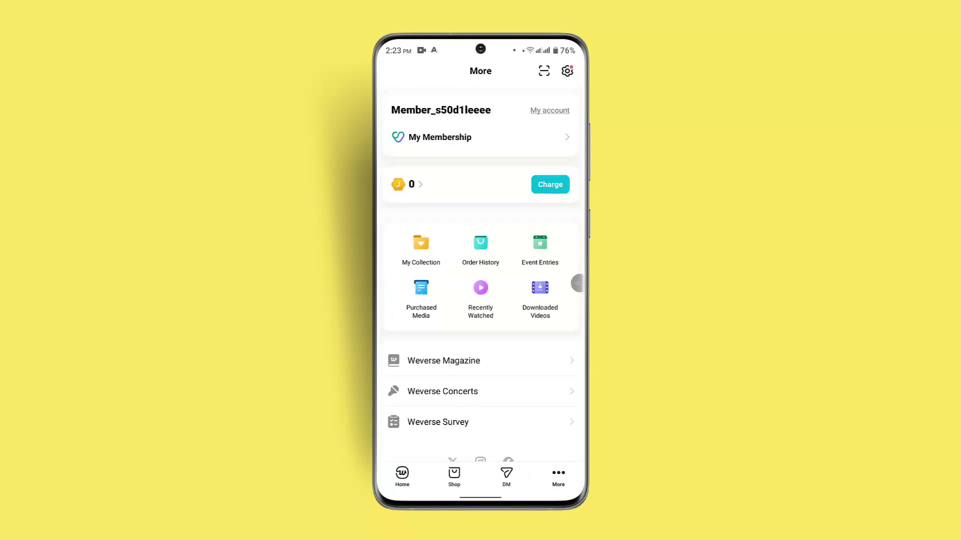
scroll(481, 301, "down", 2)
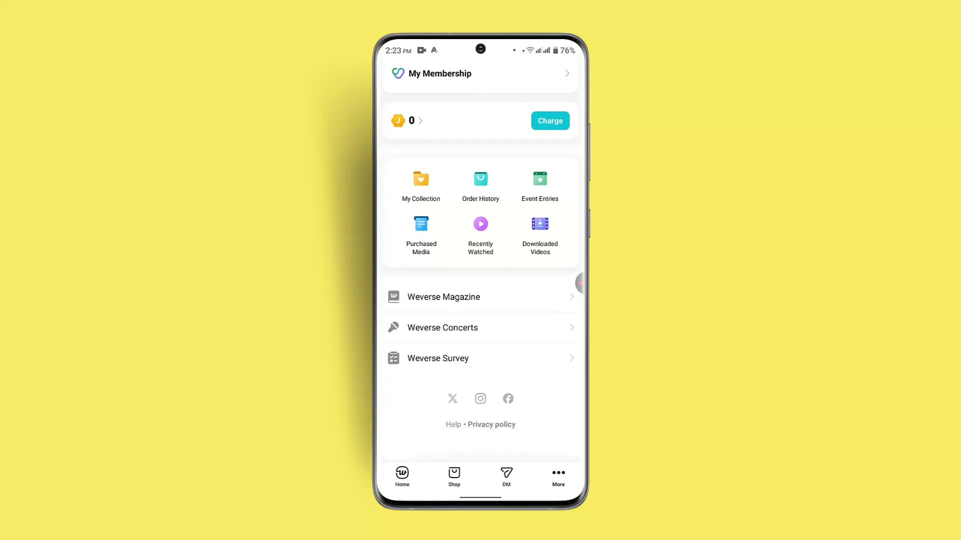
Step: Open Purchased Media from the More page and switch to the empty Digital code tab
left_click(421, 234)
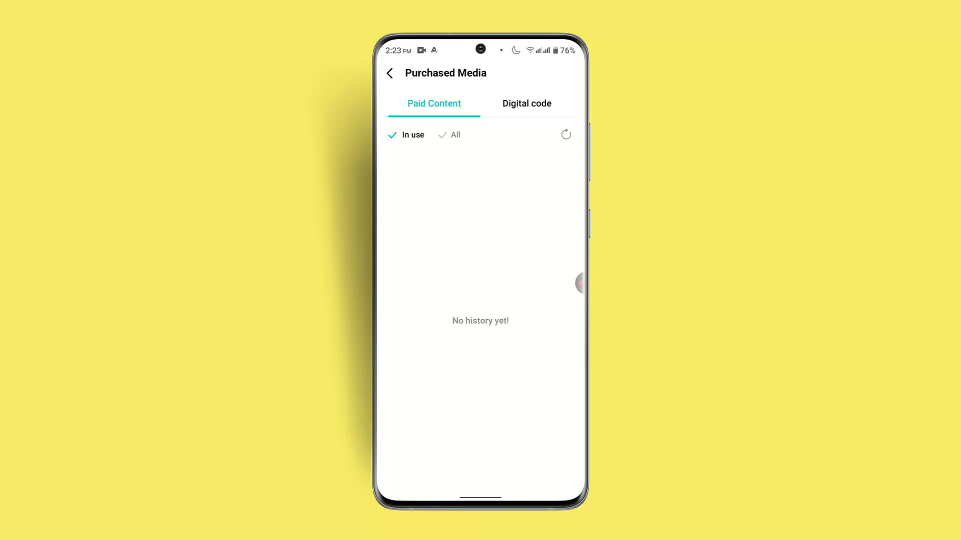
left_click_drag(525, 315, 421, 315)
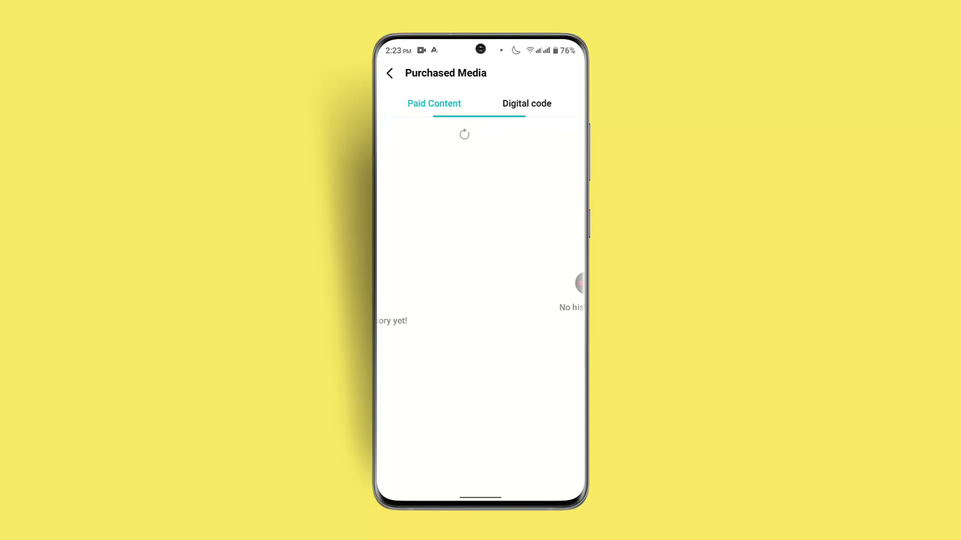